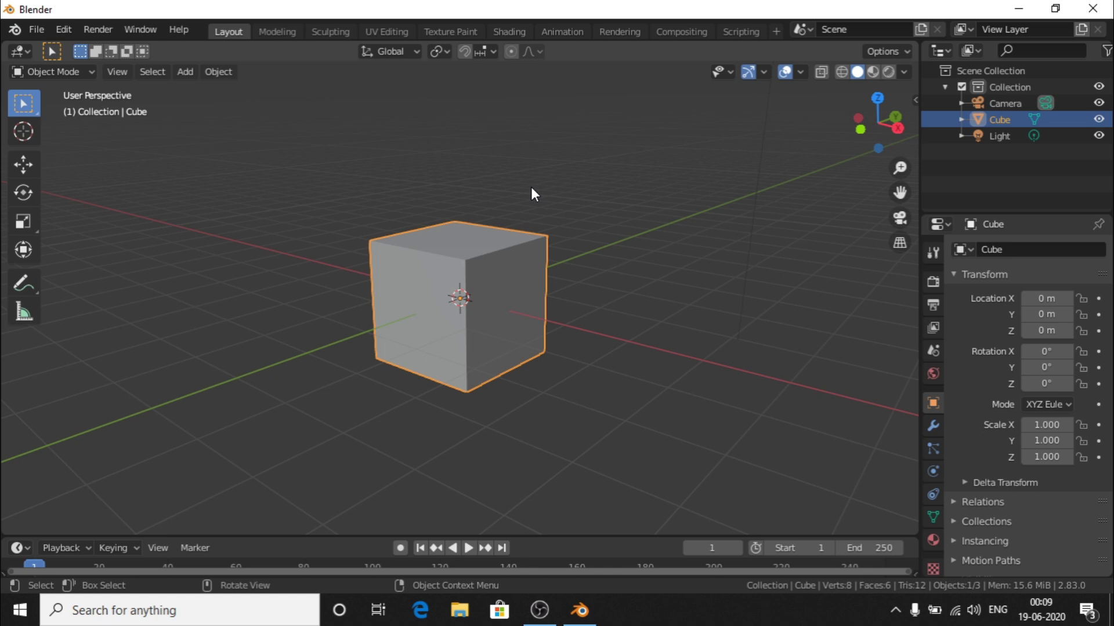
Move the cube straight up along Z to 4.1081 m
mouse_move(530, 186)
middle_down()
mouse_move(549, 207)
mouse_move(604, 182)
mouse_move(550, 184)
middle_up()
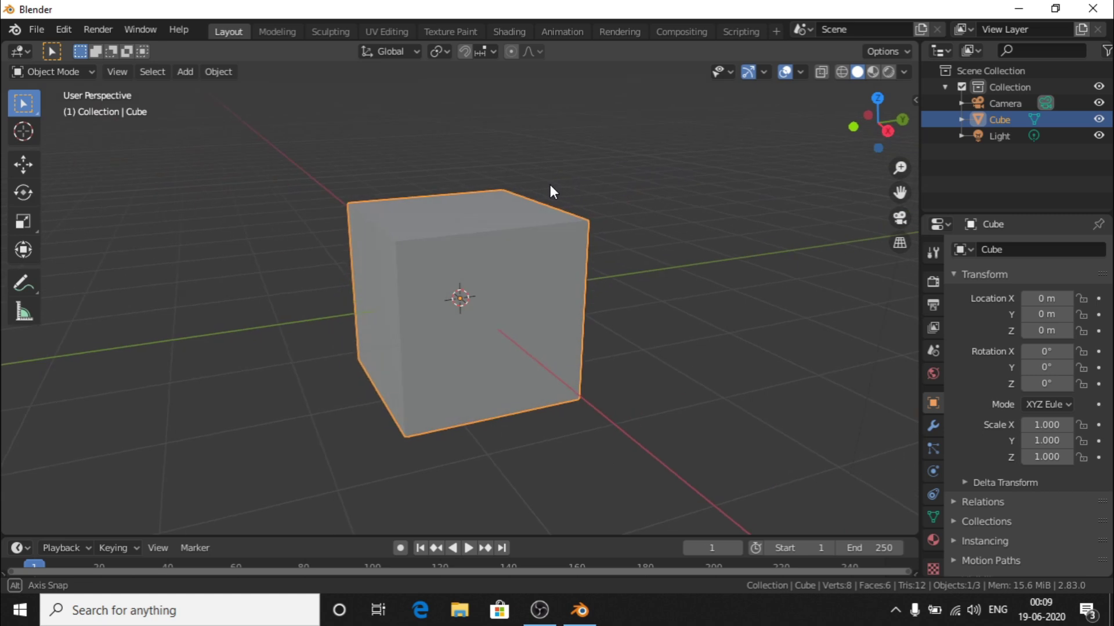
scroll(550, 184, up, 1)
middle_drag(510, 216, 486, 210)
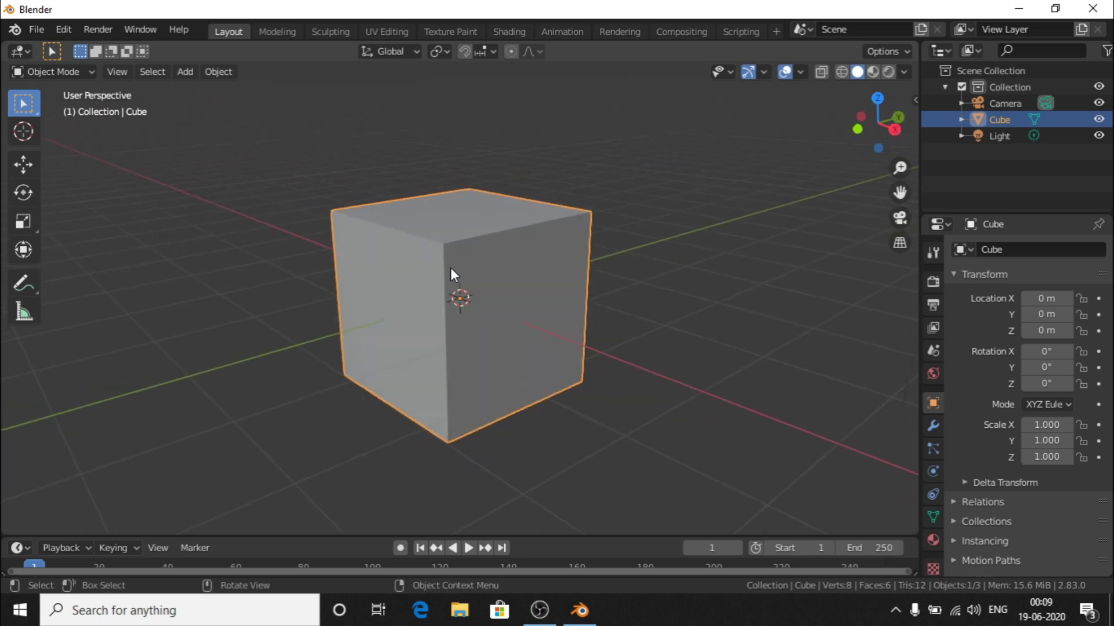
middle_drag(450, 267, 533, 259)
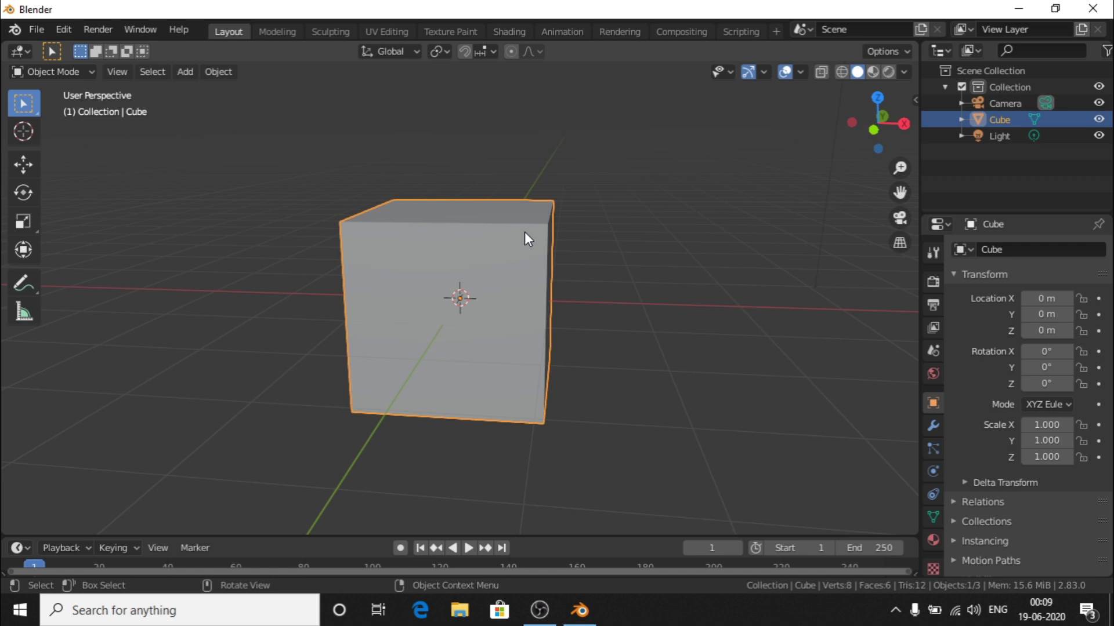
scroll(524, 232, down, 3)
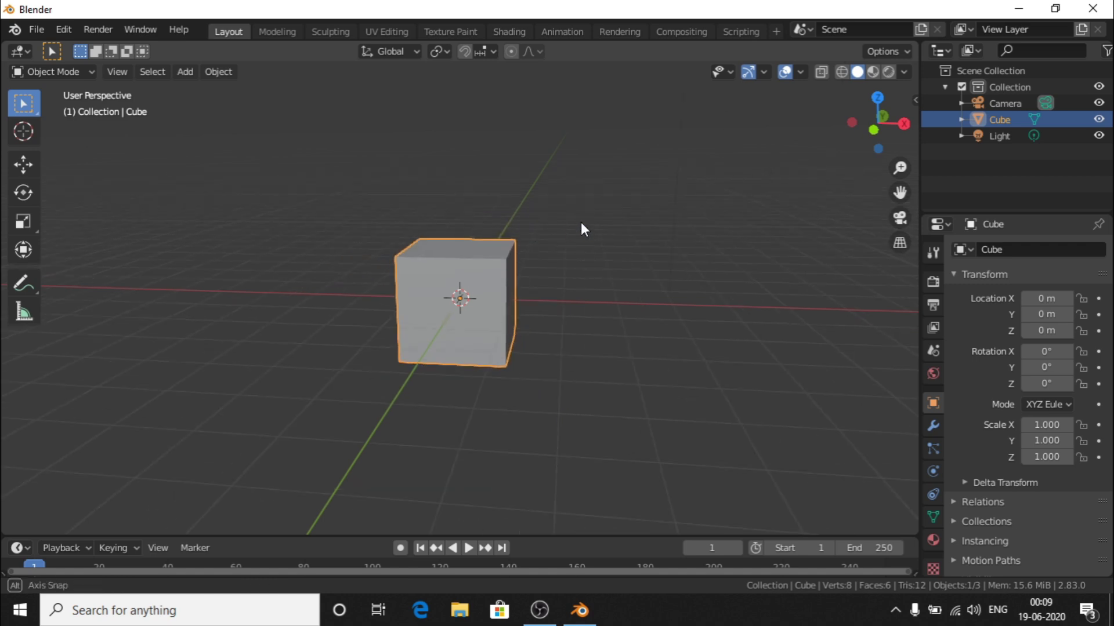
middle_drag(581, 227, 436, 268)
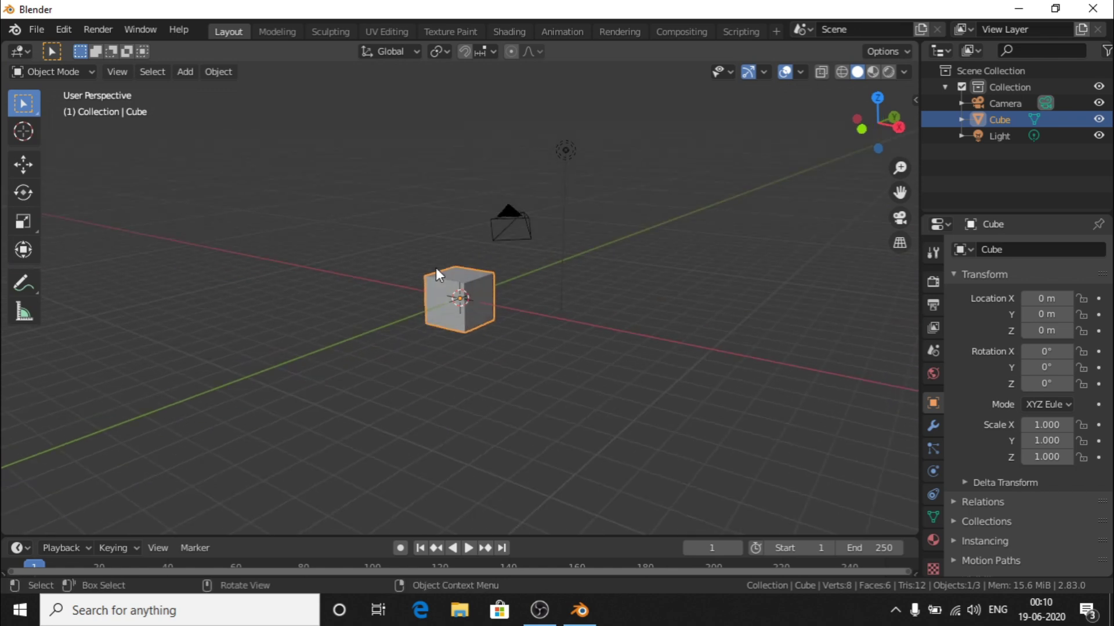
key(g)
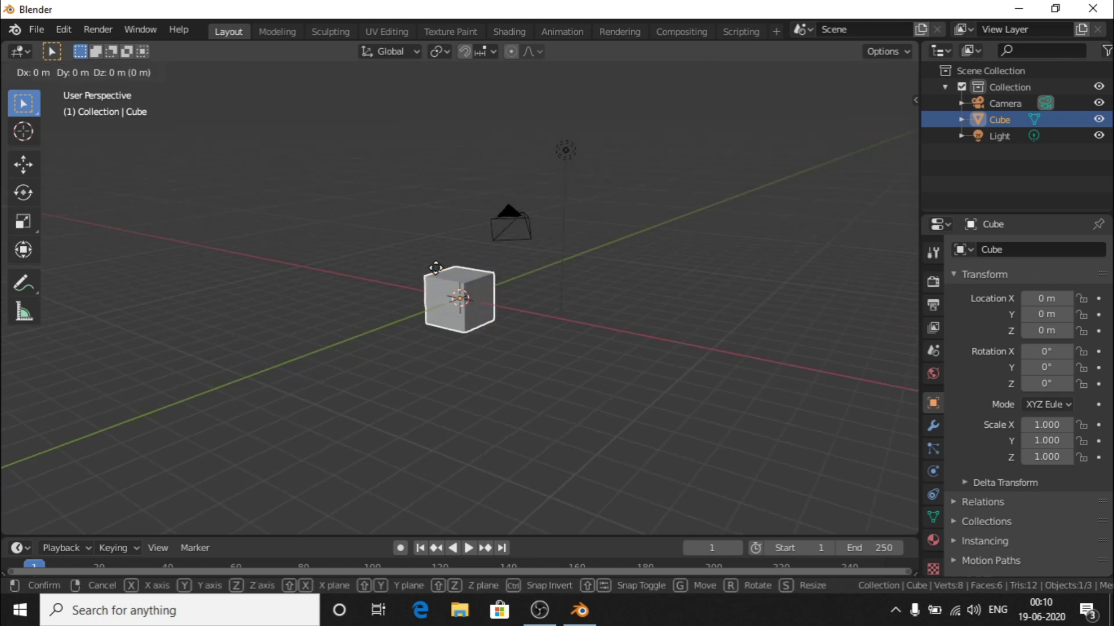
key(z)
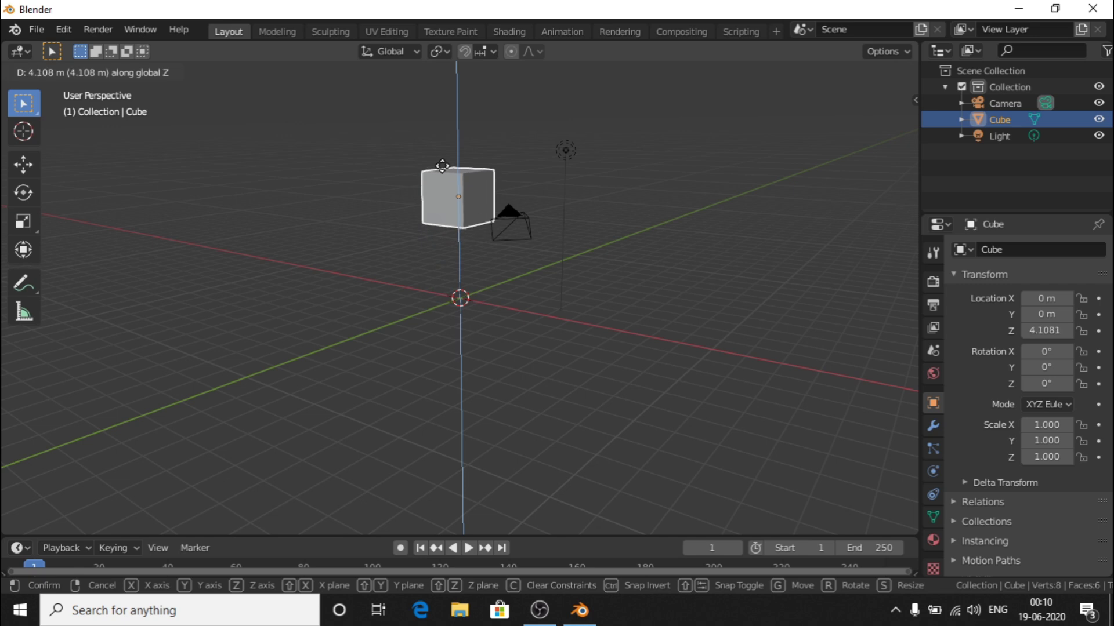
click(464, 175)
Scale the cube along Z to 0.079, flattening it into a thin slab
middle_drag(464, 176, 513, 196)
scroll(517, 177, up, 3)
scroll(513, 185, up, 1)
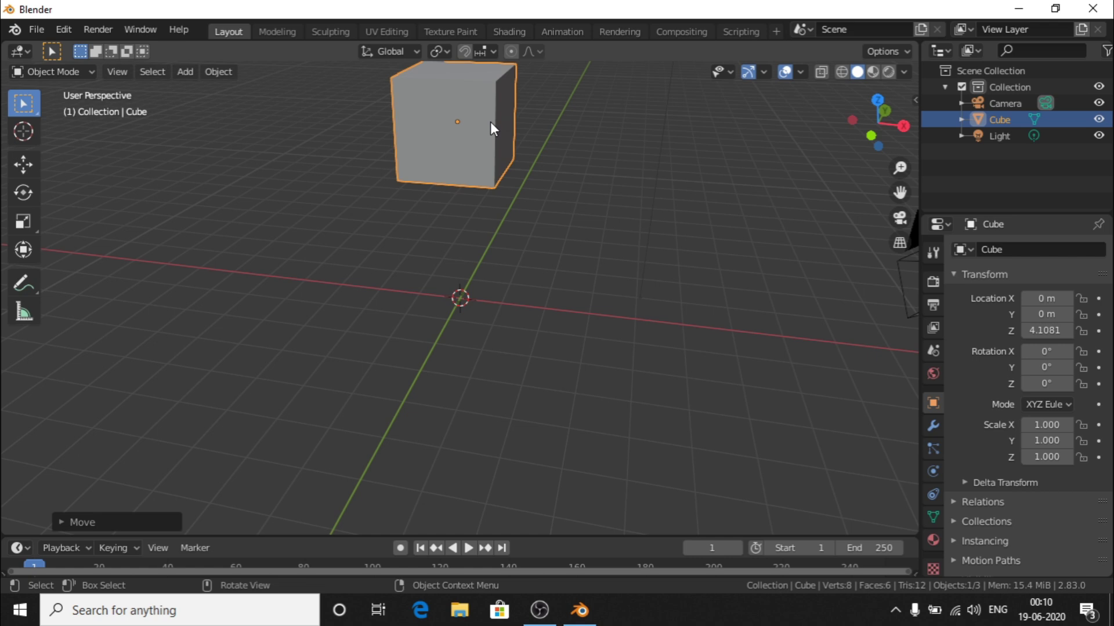
key(s)
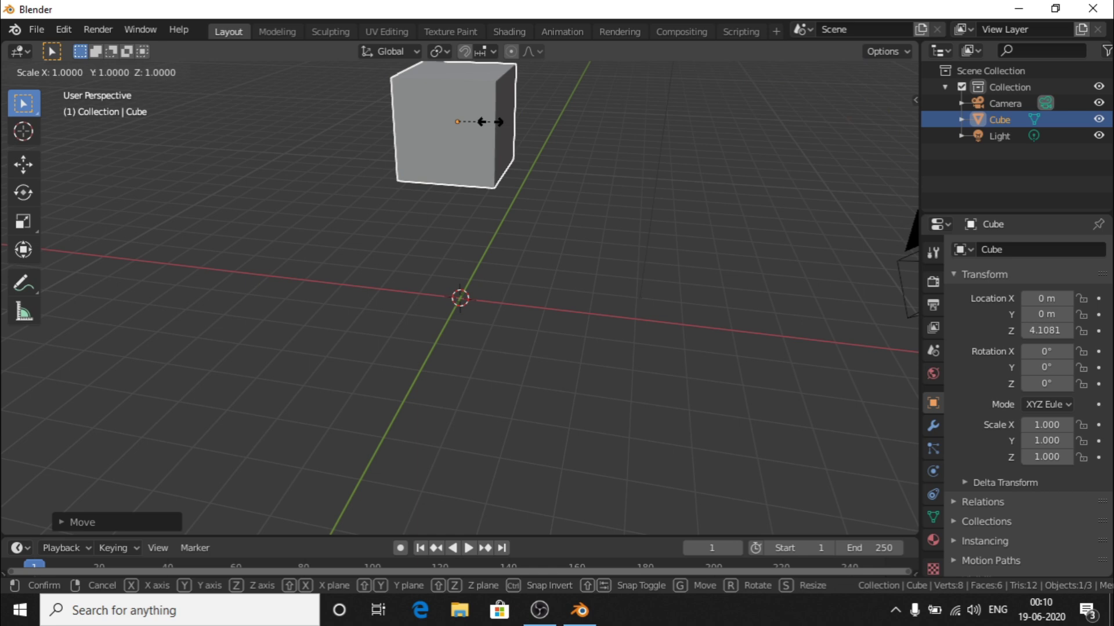
key(z)
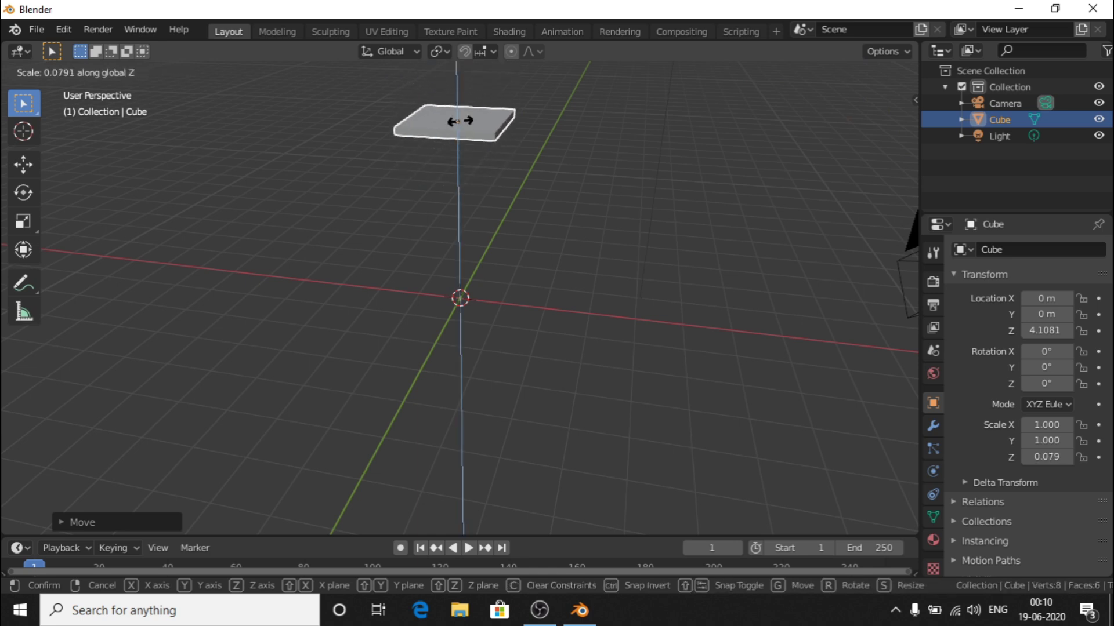
click(458, 120)
middle_drag(462, 121, 457, 193)
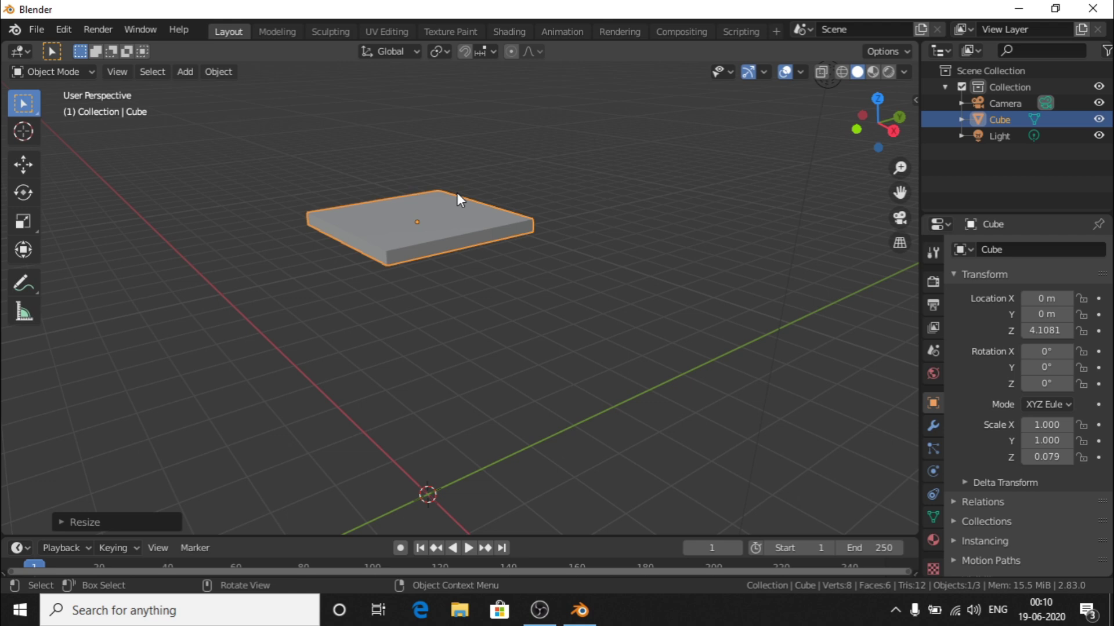
Enter Edit Mode on the slab and clear its vertex selection using the Select Box tool
middle_drag(405, 201, 426, 226)
shift+middle_drag(355, 227, 482, 196)
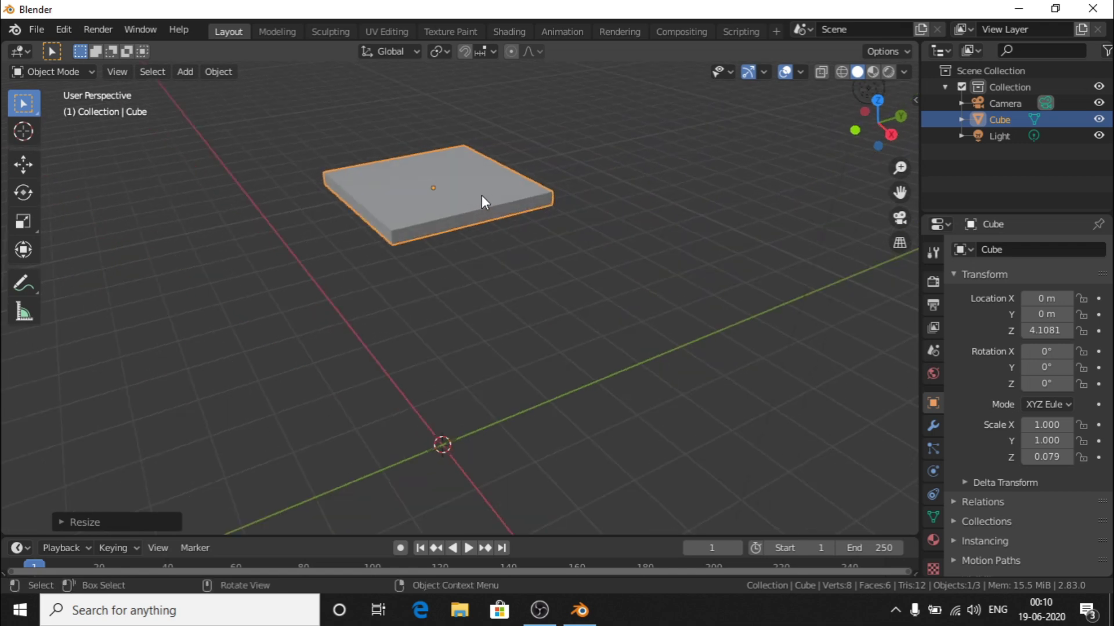
key(Tab)
middle_drag(482, 196, 493, 137)
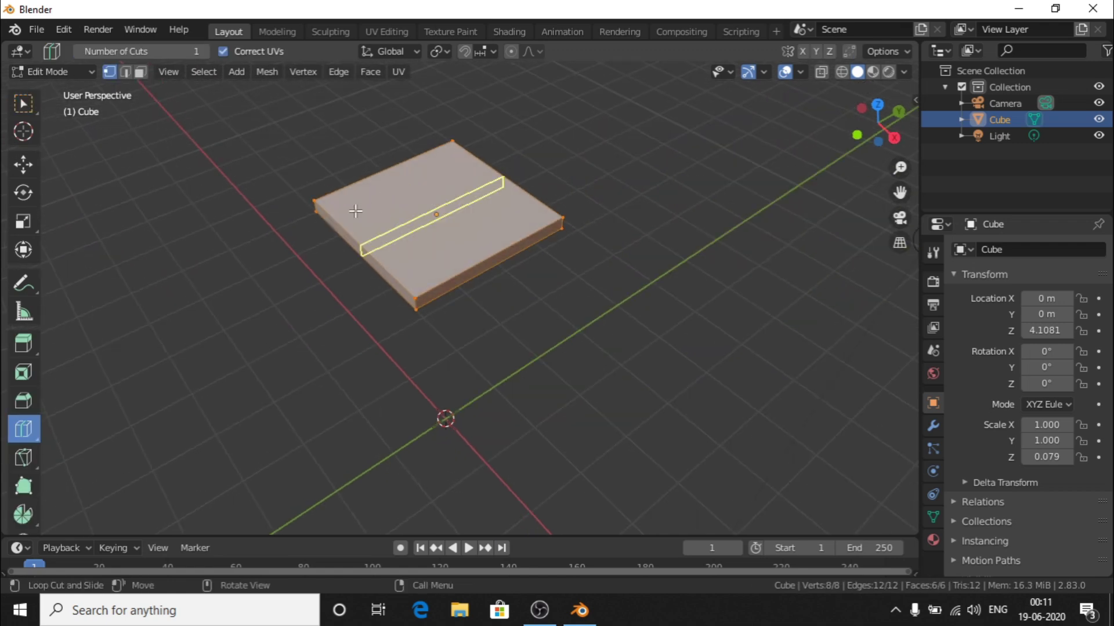
click(33, 135)
click(24, 105)
click(273, 231)
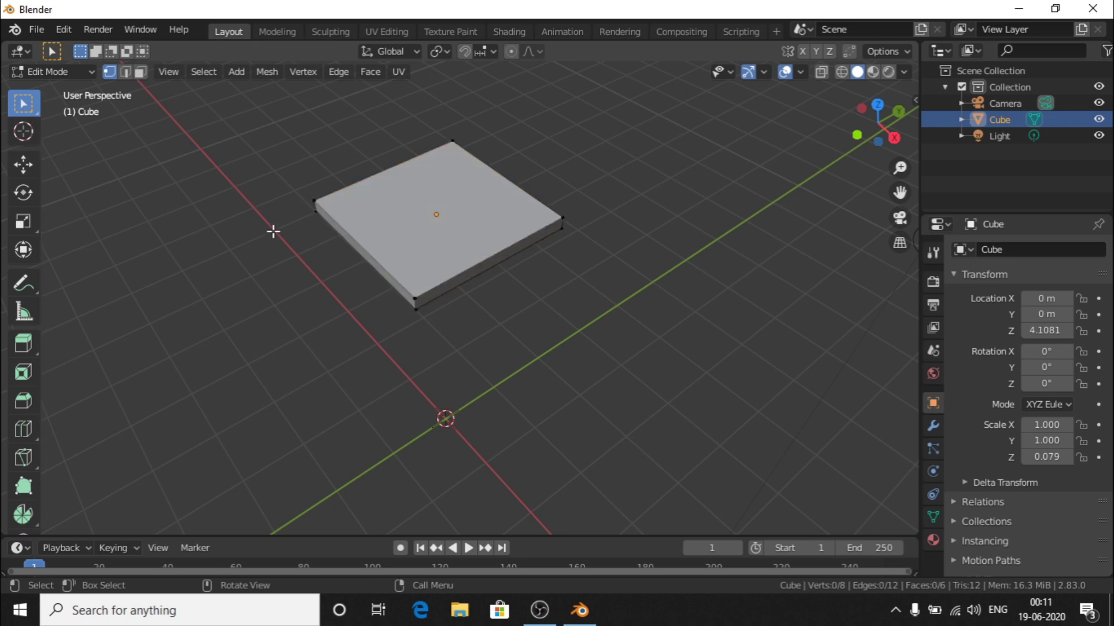
middle_drag(296, 231, 384, 208)
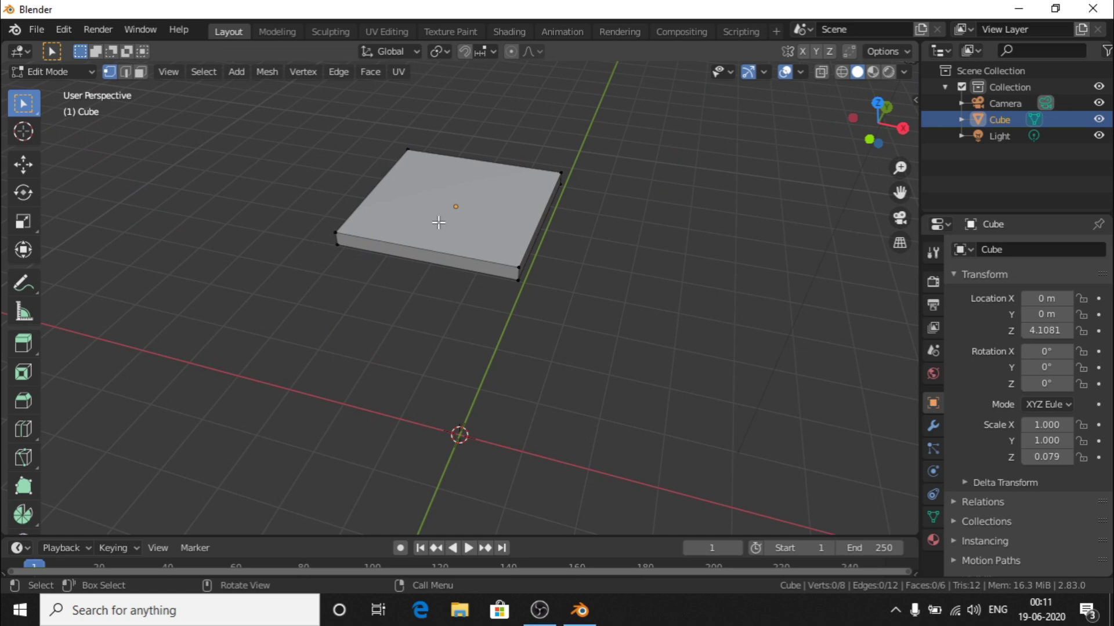
Switch to face select mode and select the slab's top face
key(3)
click(436, 208)
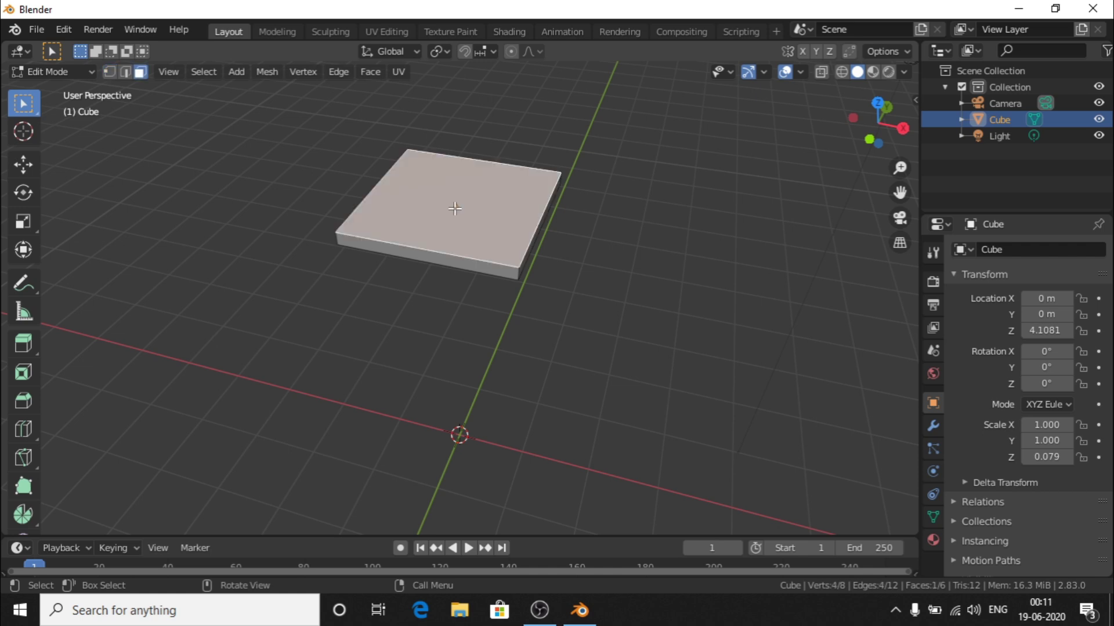
middle_drag(436, 209, 481, 152)
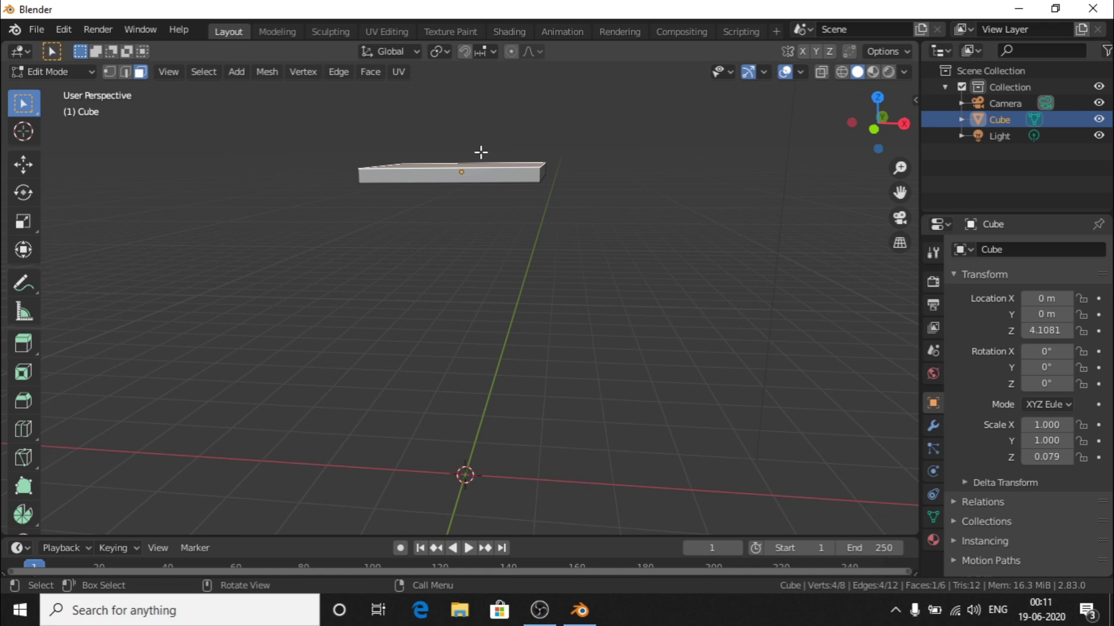
Extrude the top face upward, then undo the extrusion
key(e)
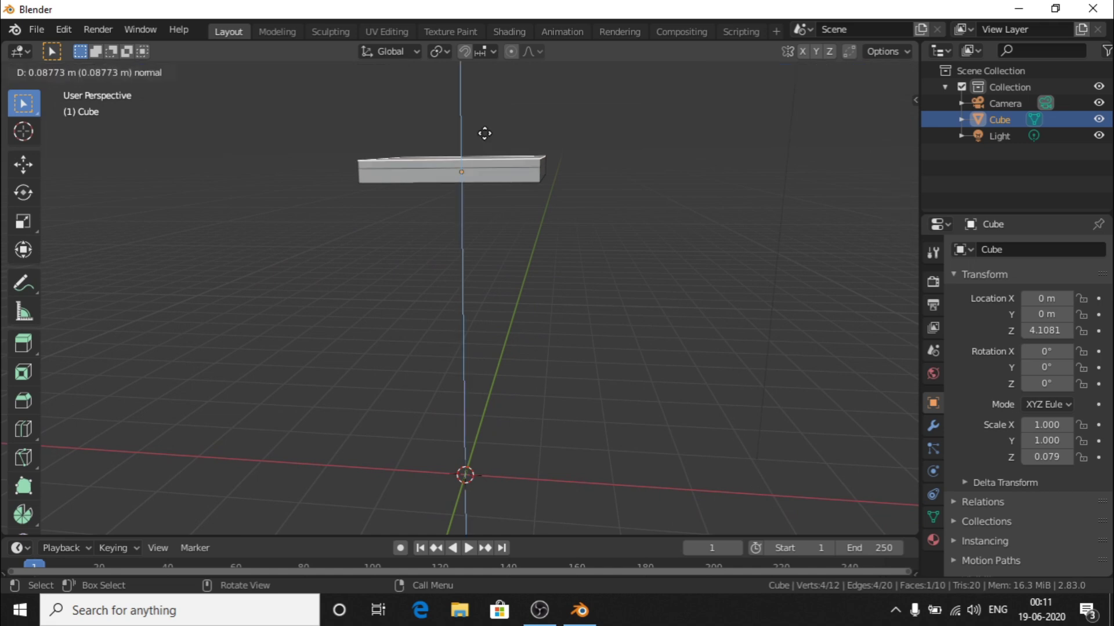
click(490, 105)
middle_drag(514, 107, 462, 132)
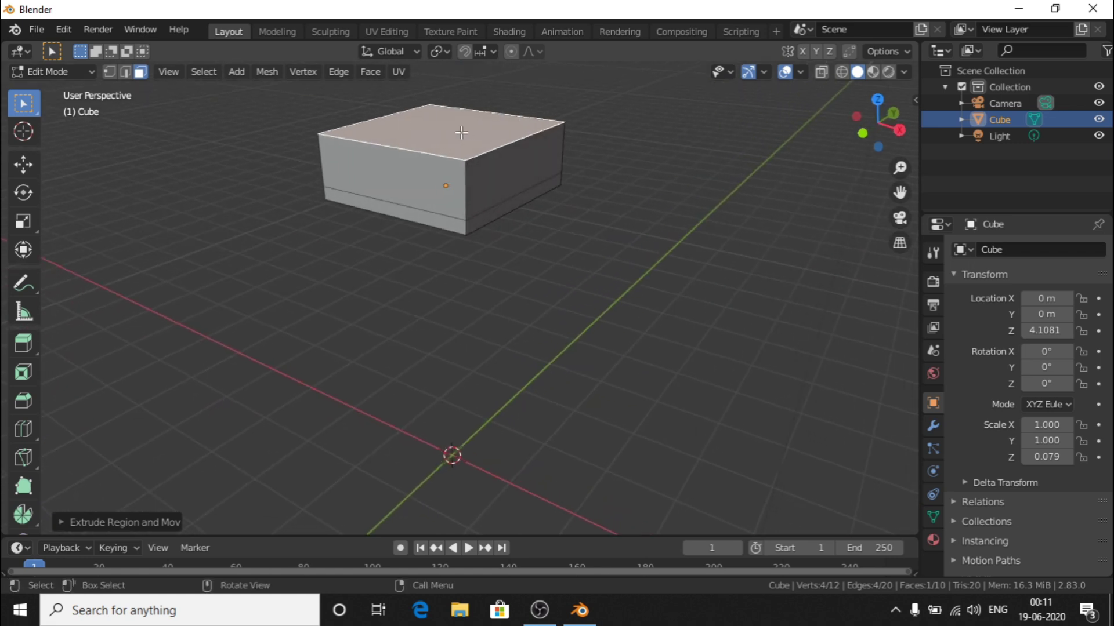
key(ctrl+z)
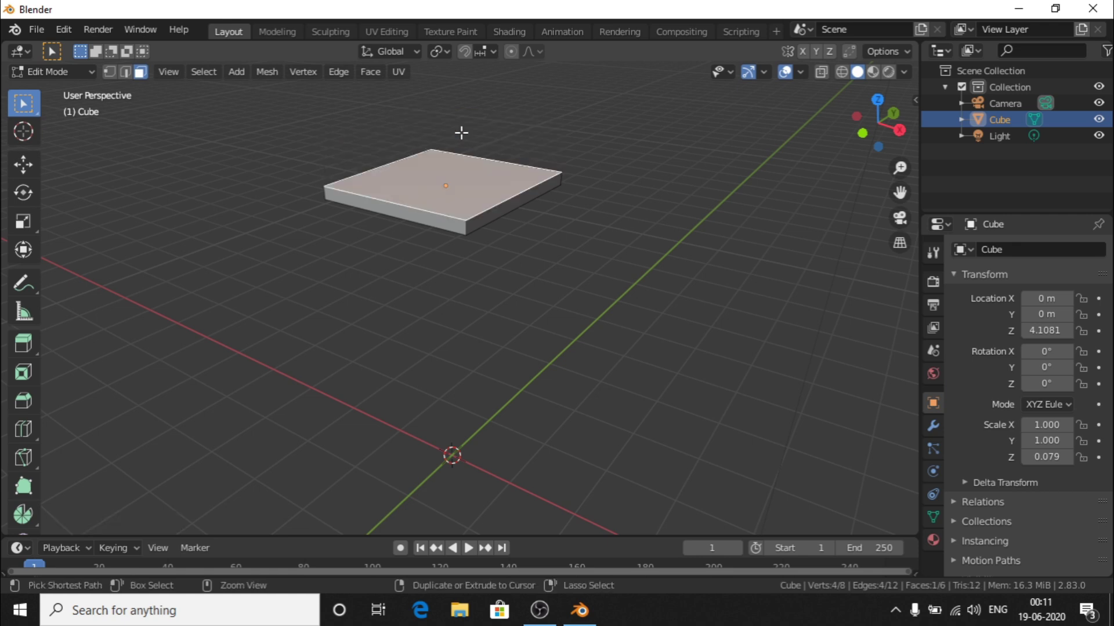
middle_drag(415, 137, 457, 154)
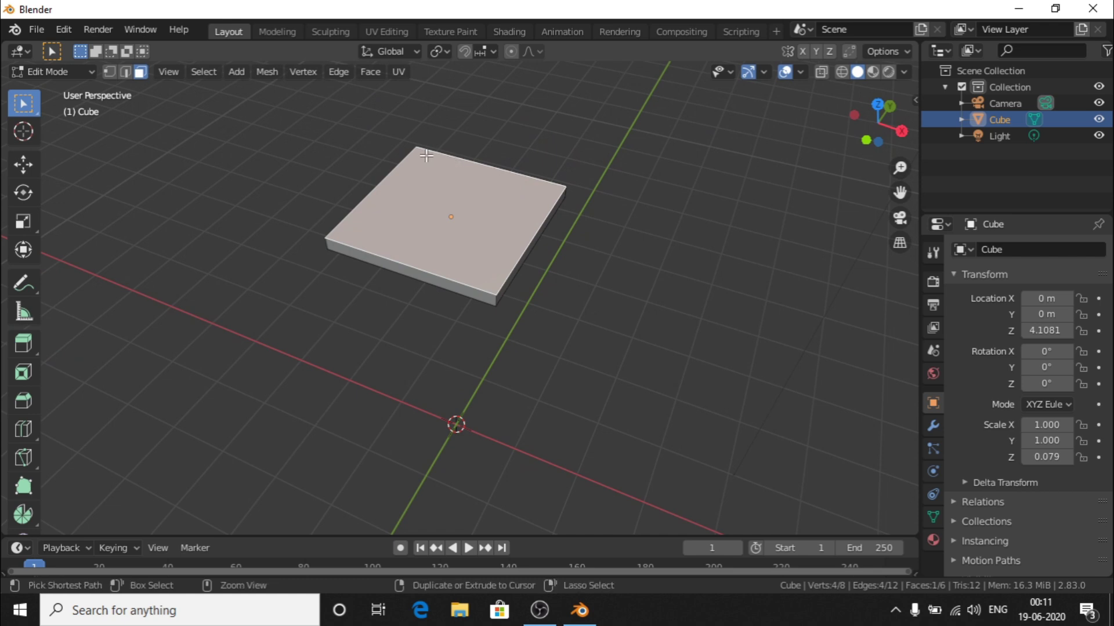
Add four lengthwise loop cuts, dividing the slab into five parallel strips
key(ctrl+r)
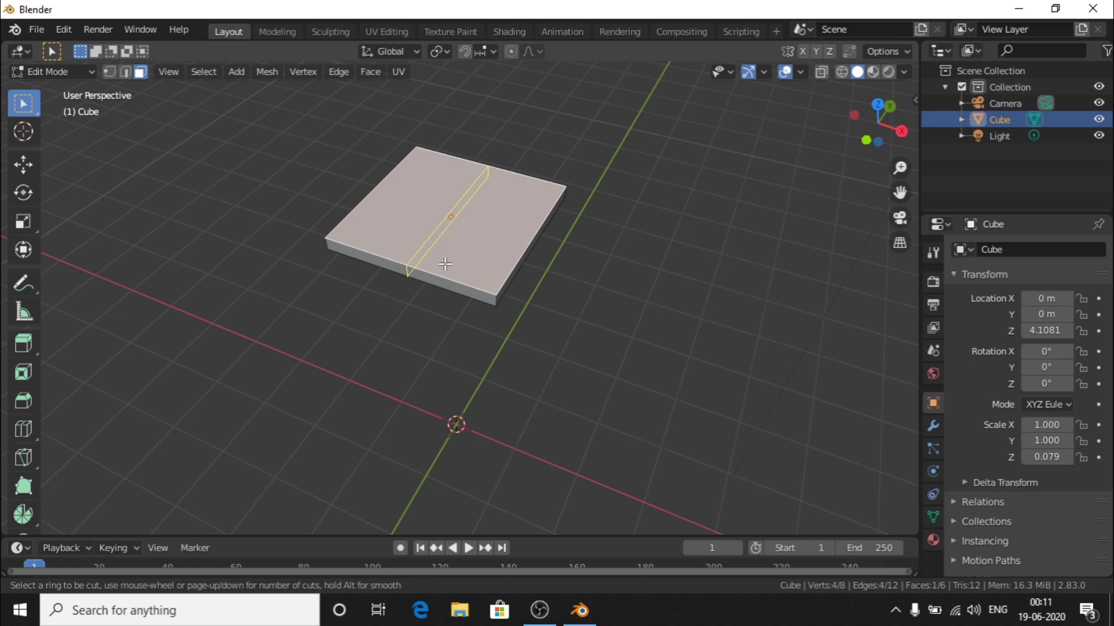
scroll(422, 232, up, 3)
scroll(421, 232, down, 3)
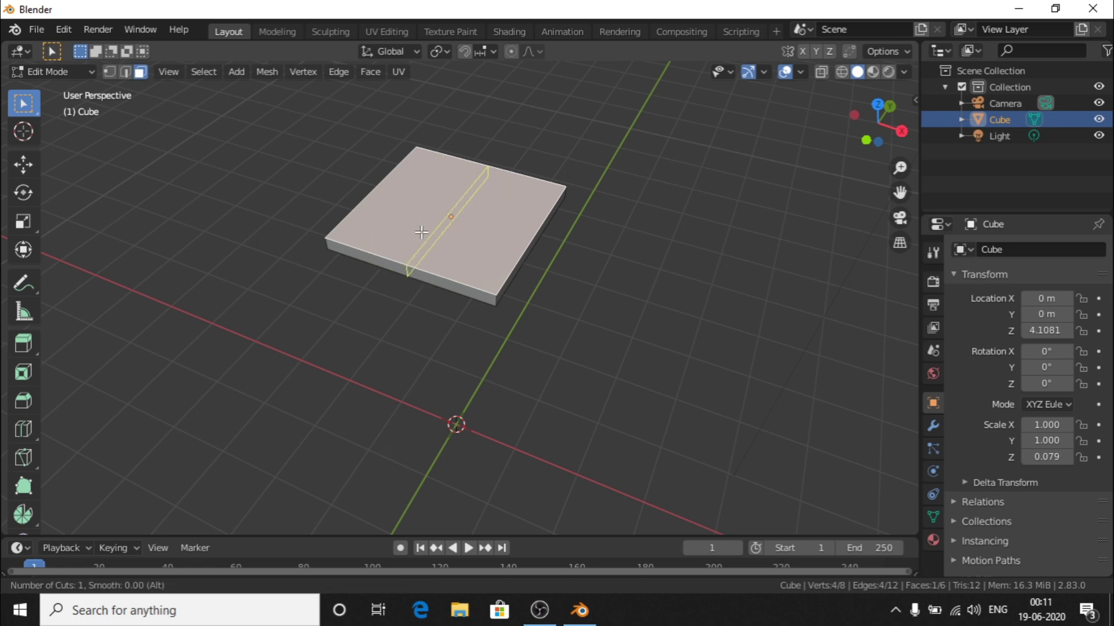
scroll(422, 232, up, 4)
scroll(422, 232, down, 1)
click(421, 232)
middle_drag(423, 228, 547, 187)
In face select mode, select the slab's strips one by one to inspect them
click(609, 213)
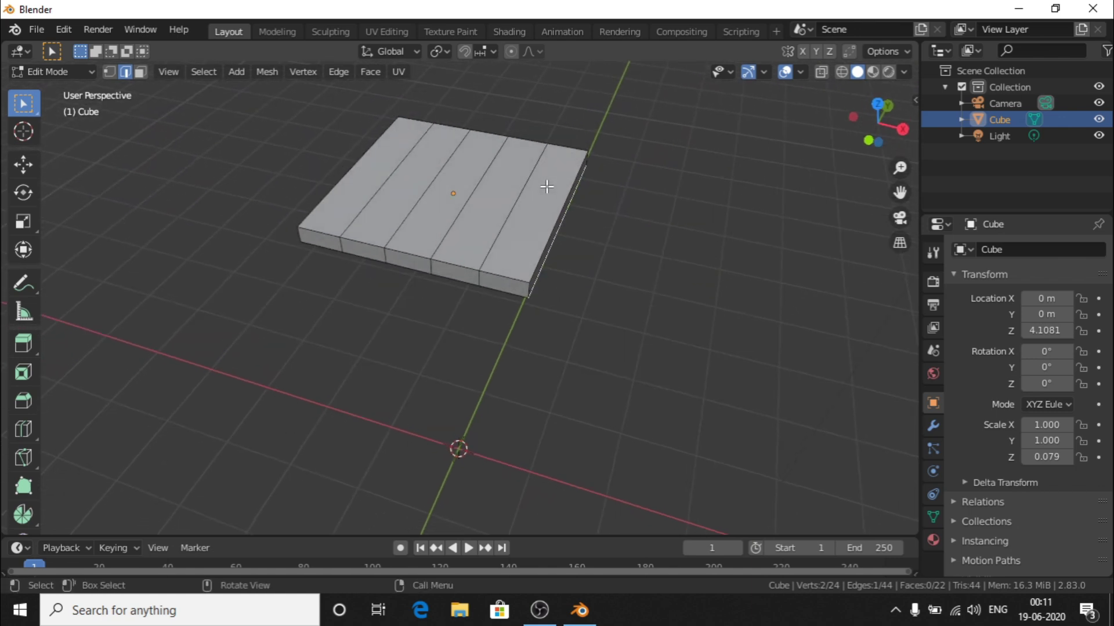
middle_drag(401, 190, 335, 233)
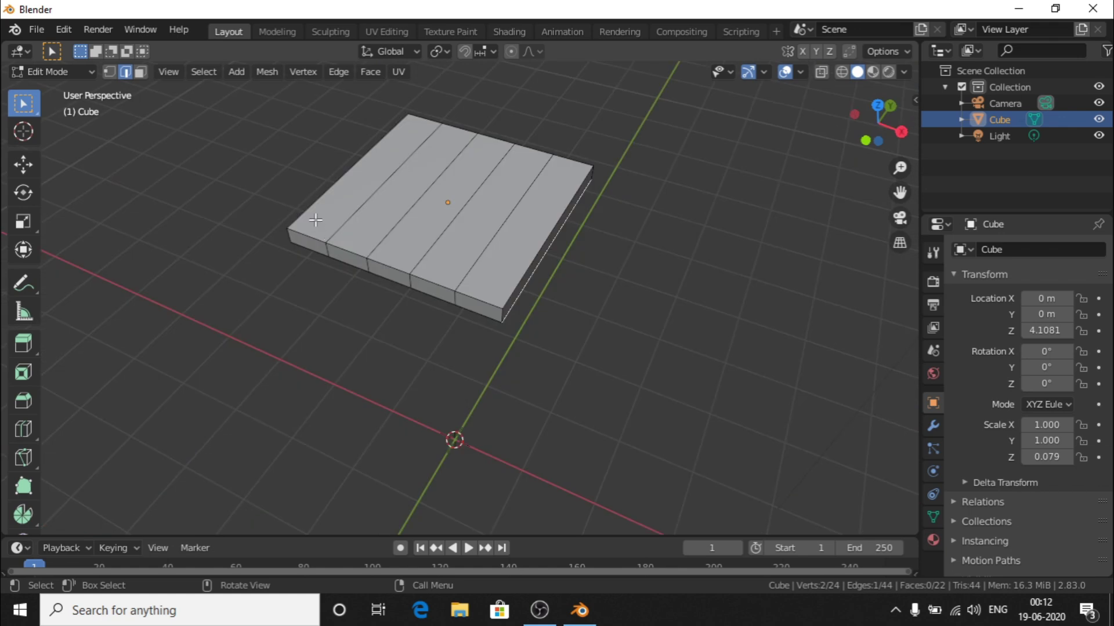
key(3)
click(372, 217)
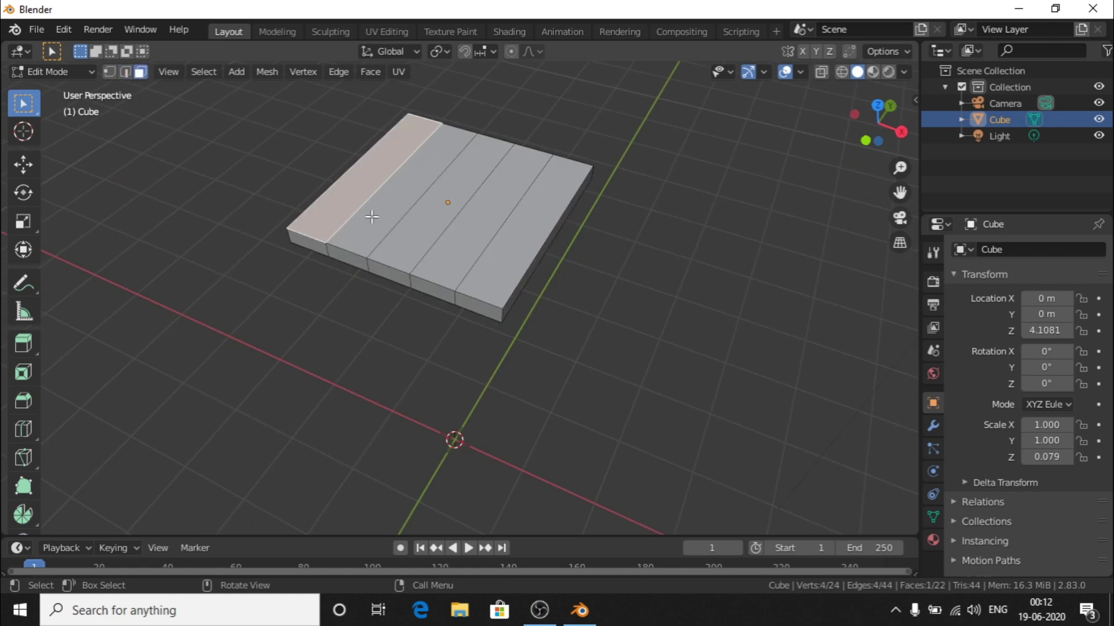
click(428, 223)
click(483, 231)
click(499, 237)
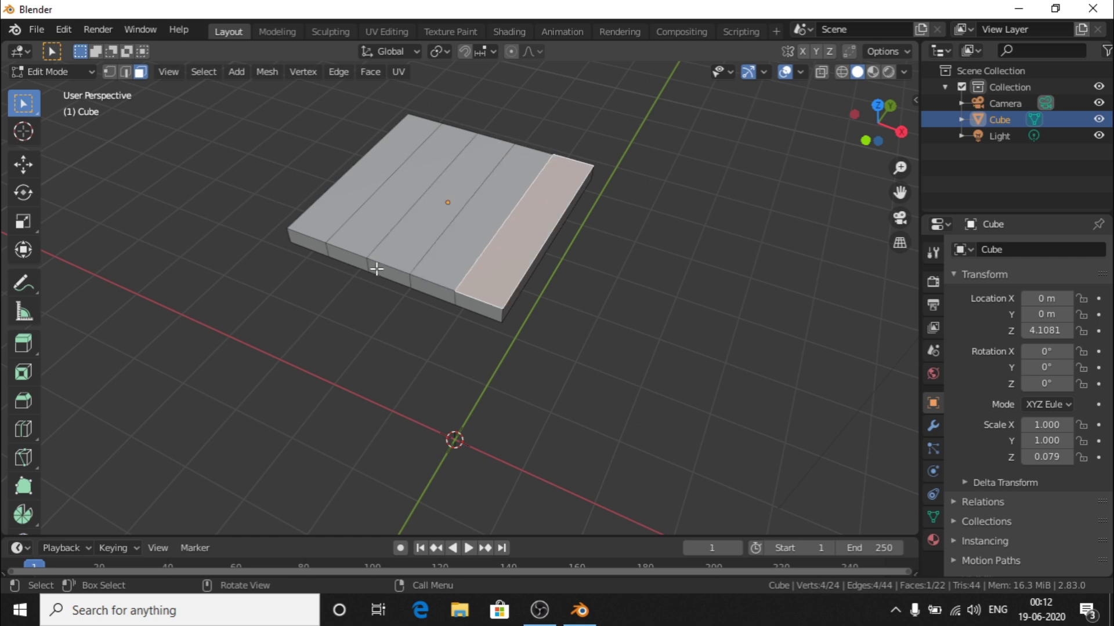
middle_drag(480, 311, 429, 374)
click(409, 253)
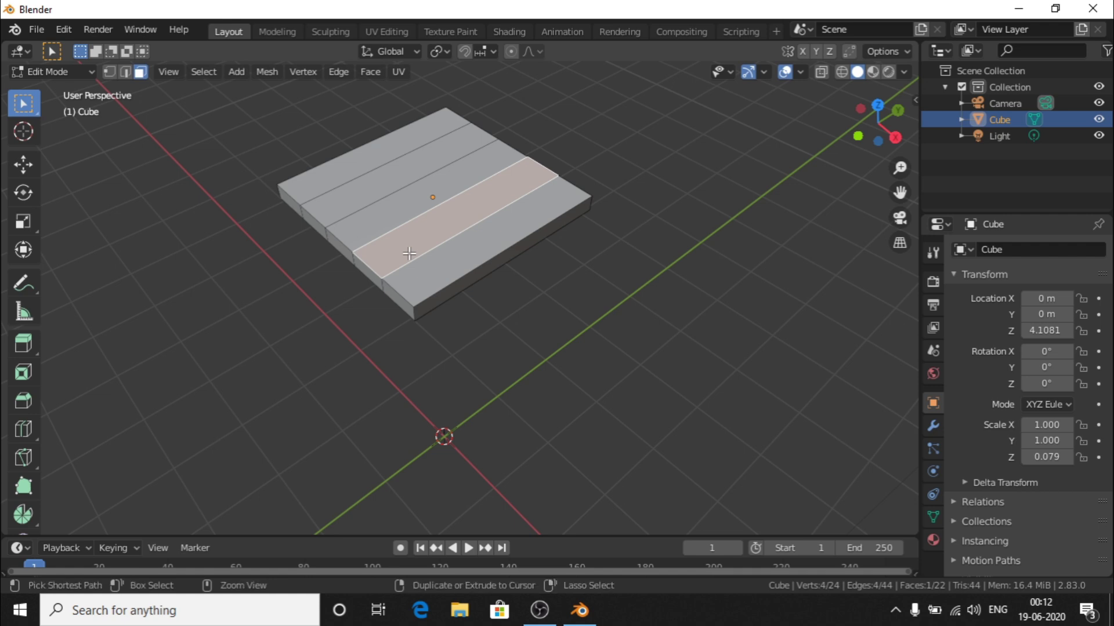
Add four evenly spaced crosswise loop cuts, making a 5×5 grid, then drop the loop selection
key(ctrl+r)
scroll(409, 253, up, 1)
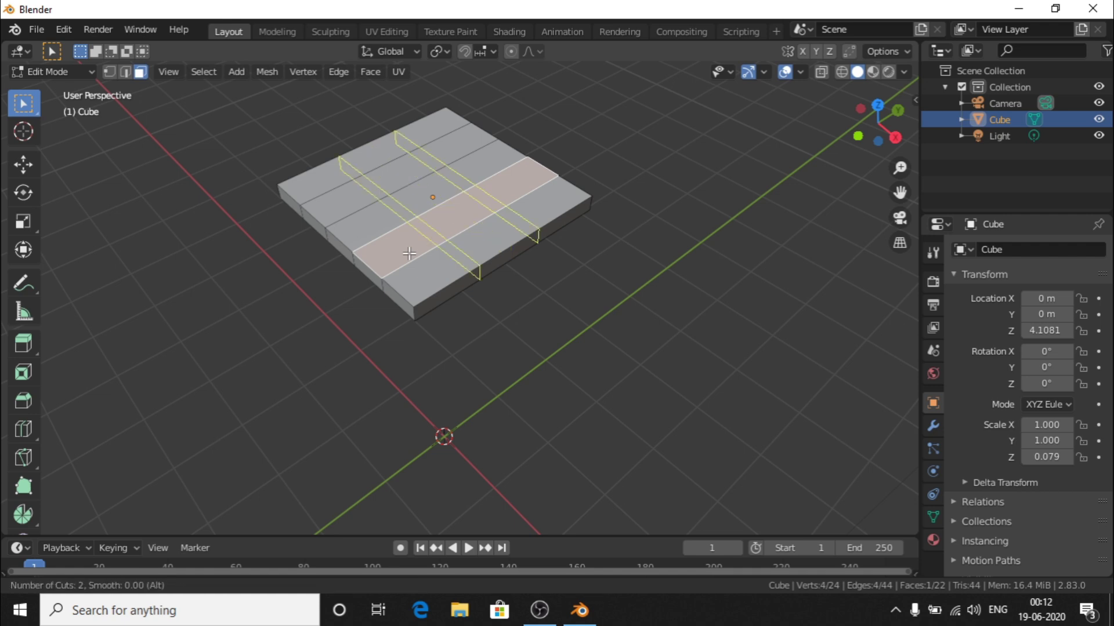
scroll(408, 254, up, 2)
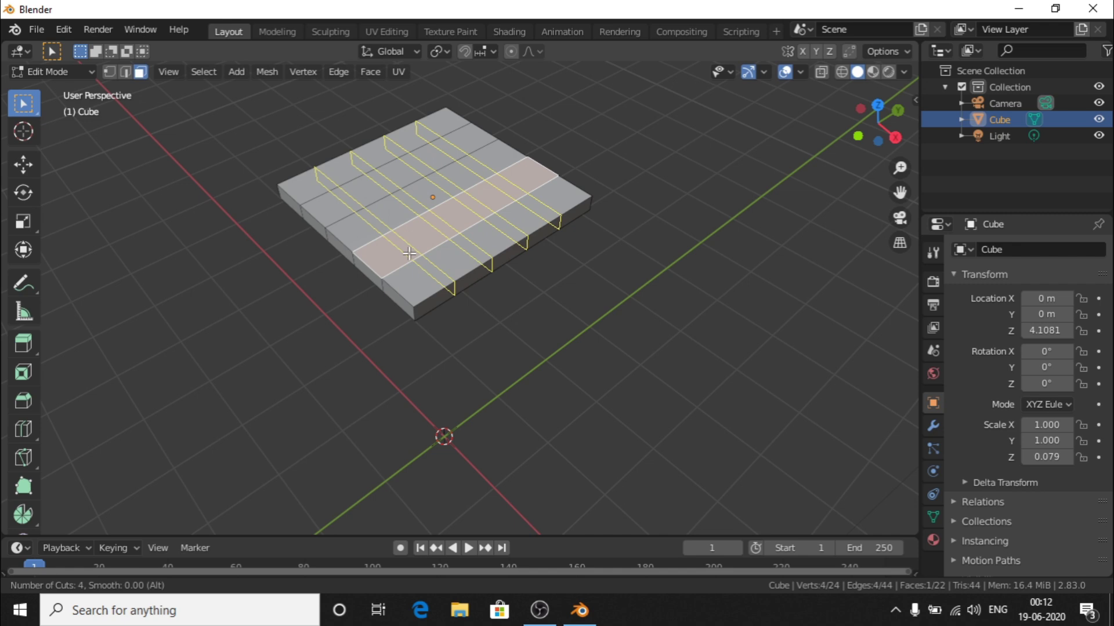
click(409, 253)
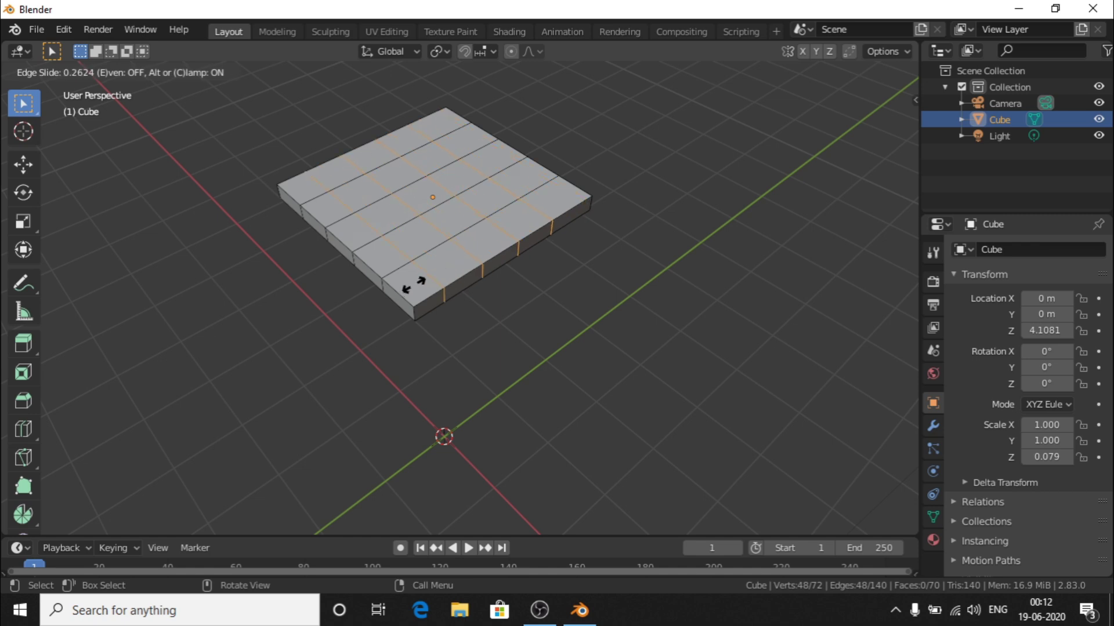
click(435, 283)
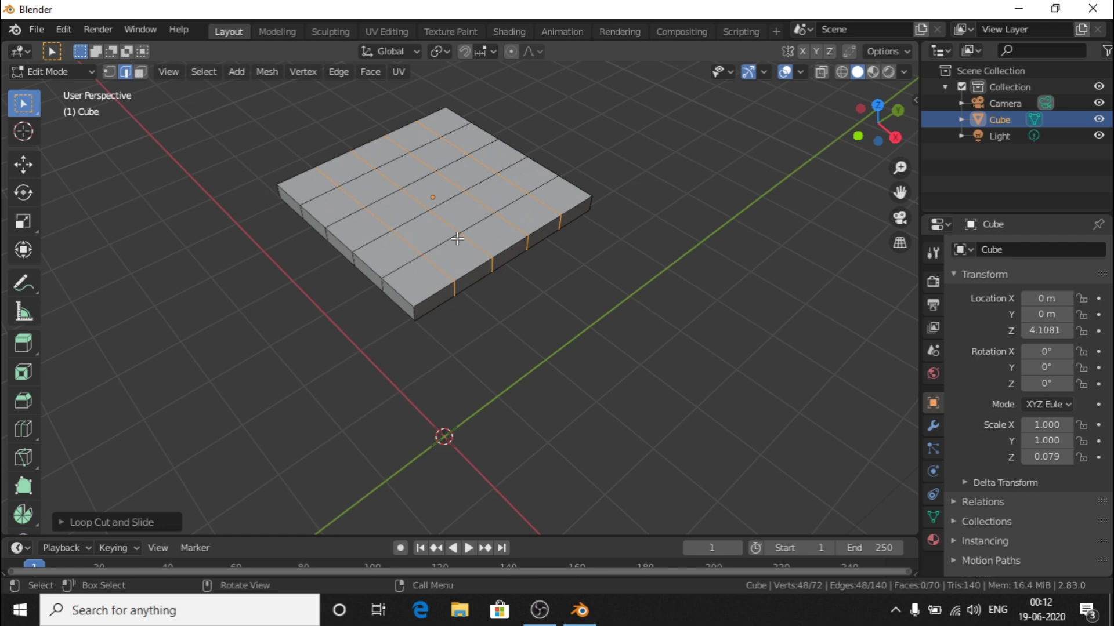
click(462, 274)
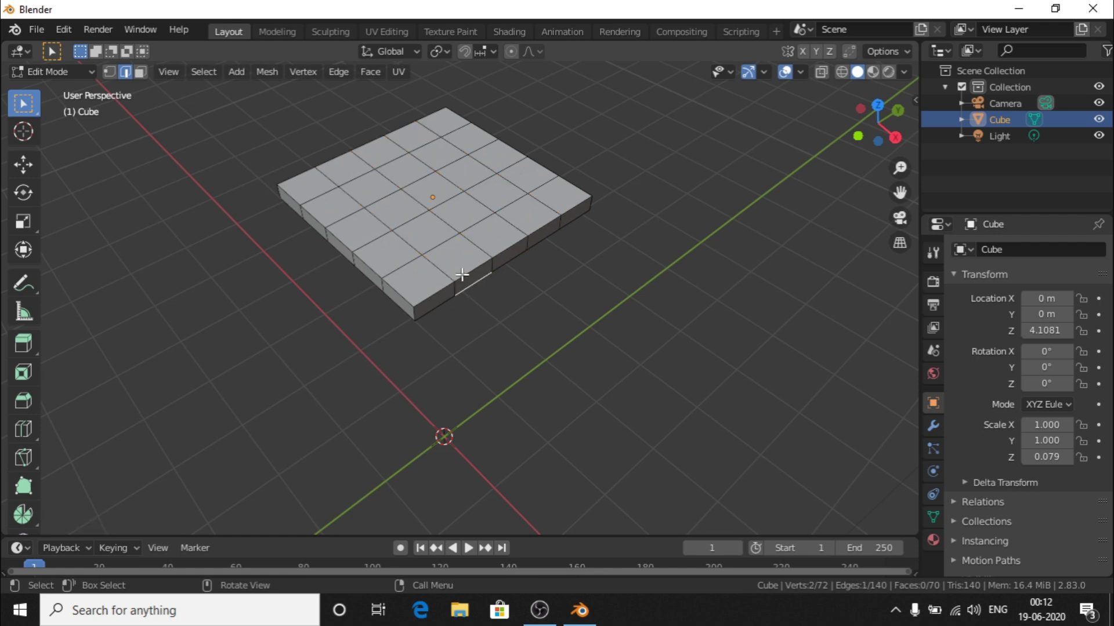
In face mode, try out several squares on the slab's top as leg positions
key(3)
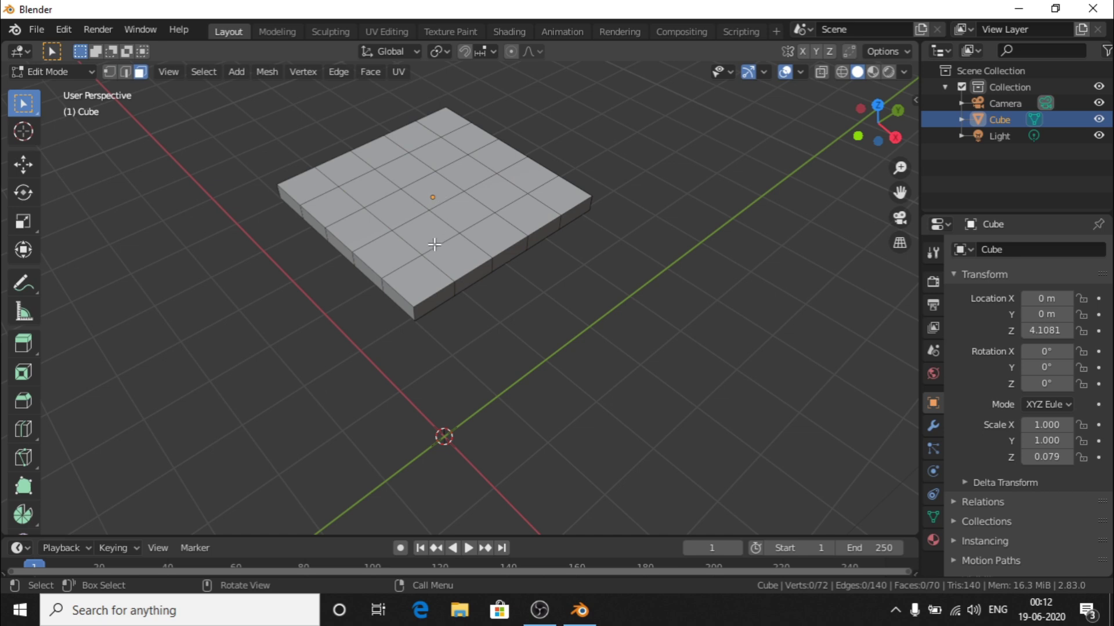
click(444, 250)
click(426, 232)
click(496, 232)
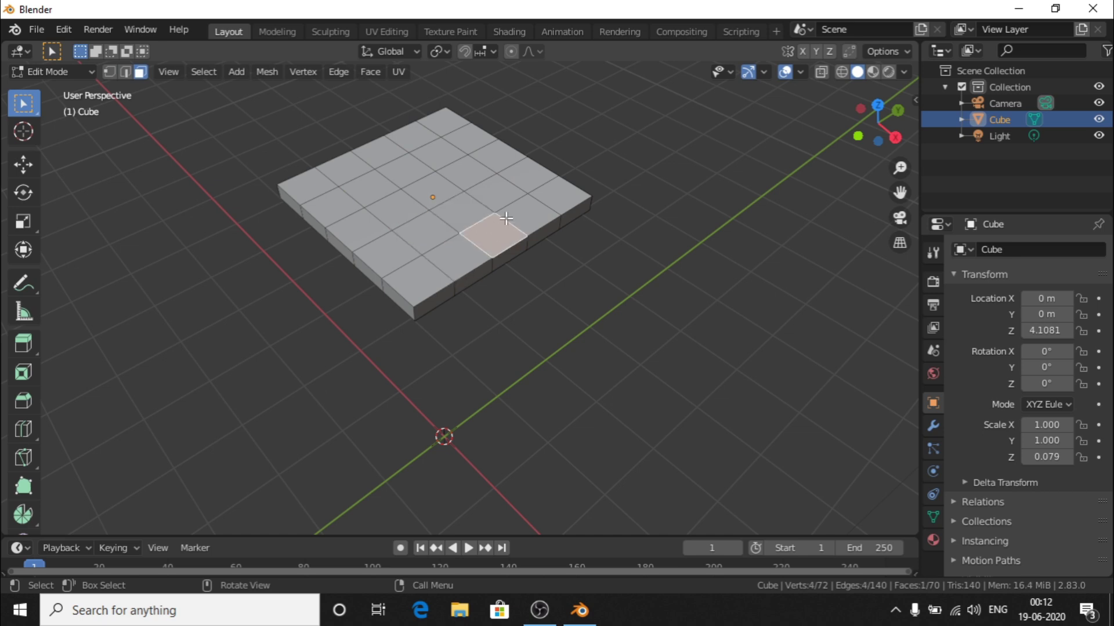
click(513, 214)
click(500, 196)
click(453, 169)
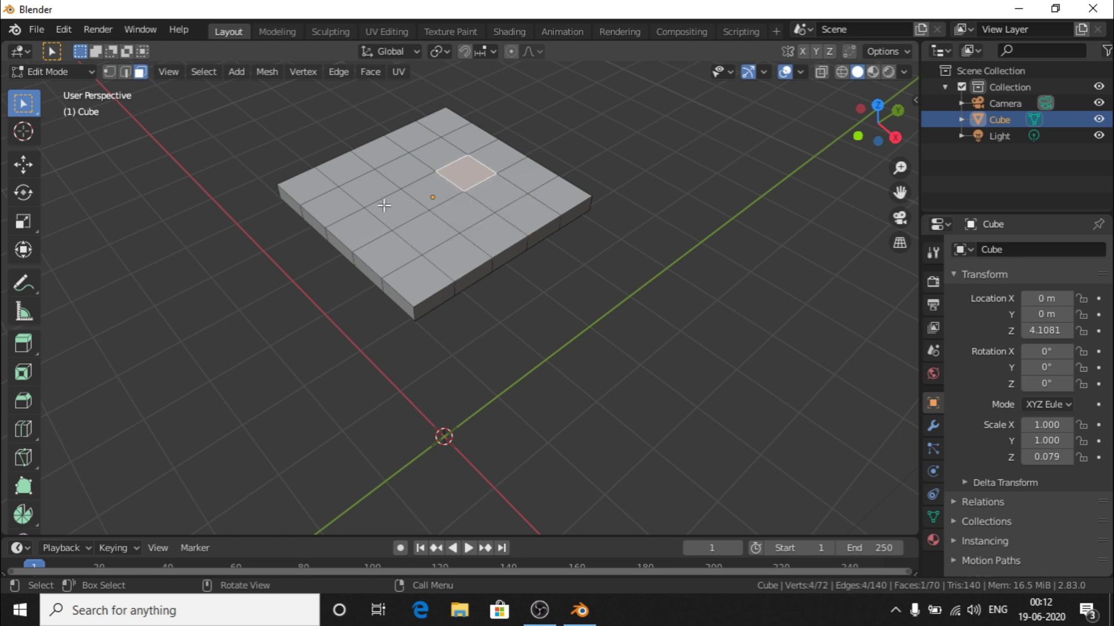
click(375, 189)
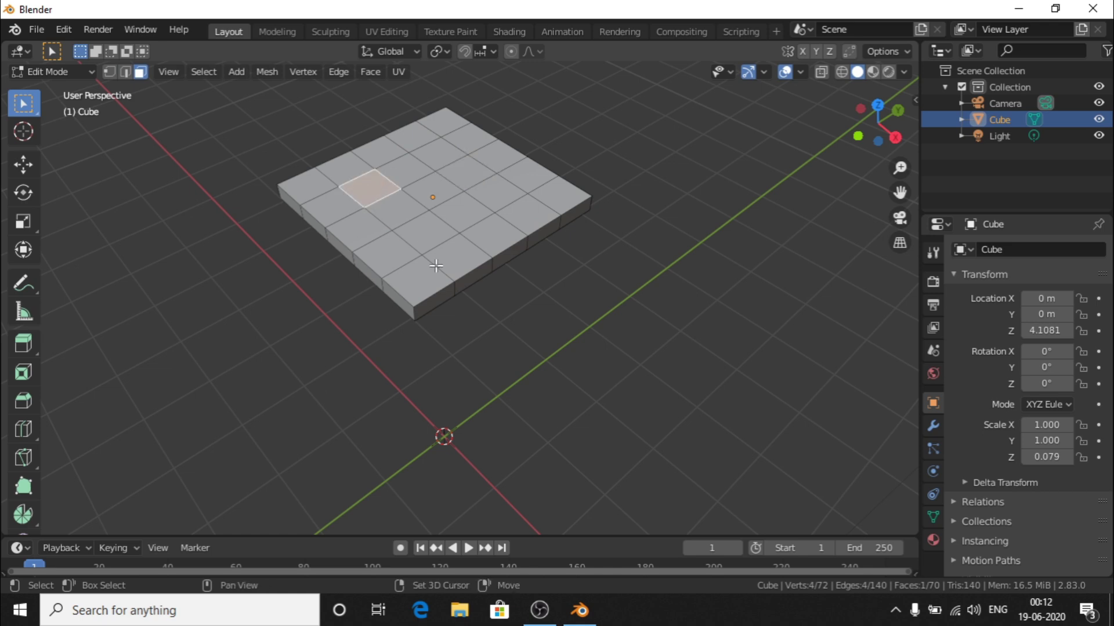
shift+click(427, 238)
shift+click(501, 181)
shift+click(455, 157)
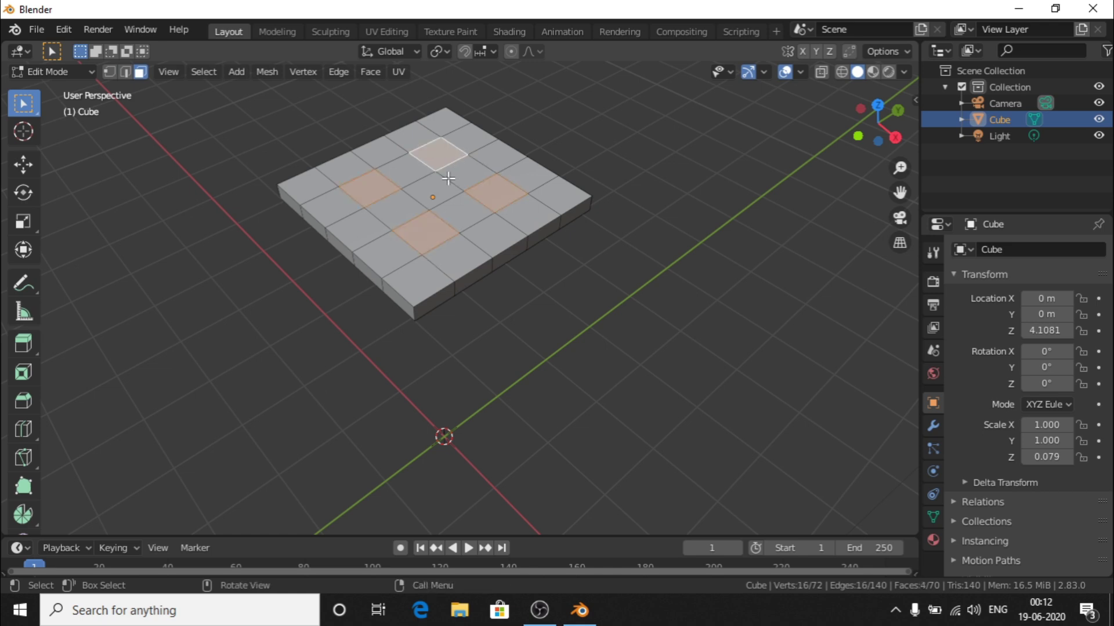
Select four squares on the slab's underside for the legs
middle_drag(452, 289, 503, 495)
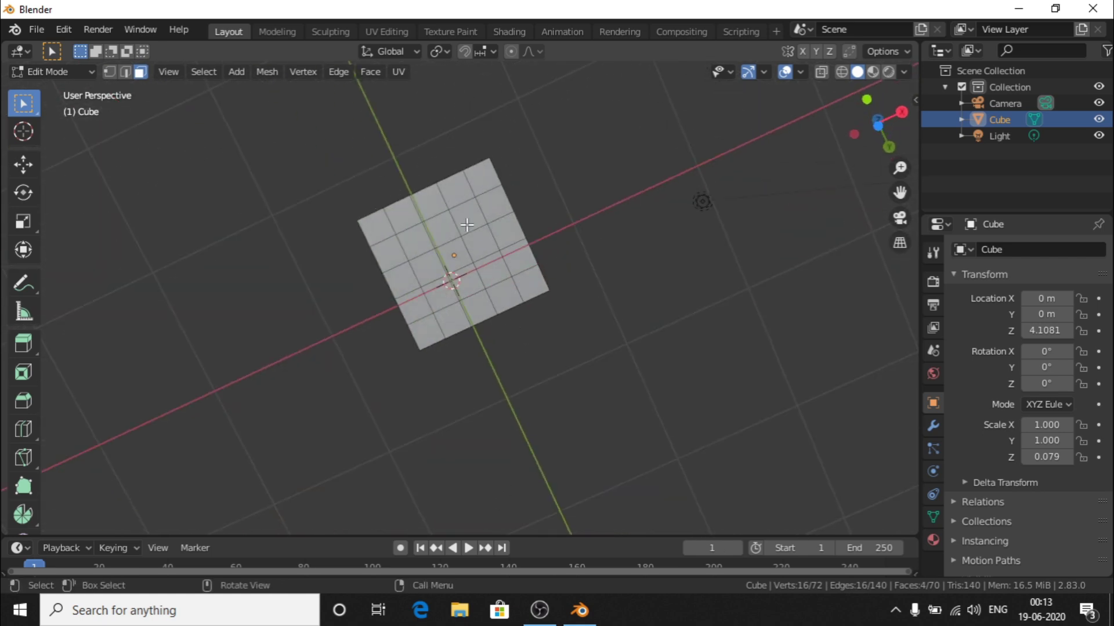
click(475, 225)
shift+click(429, 238)
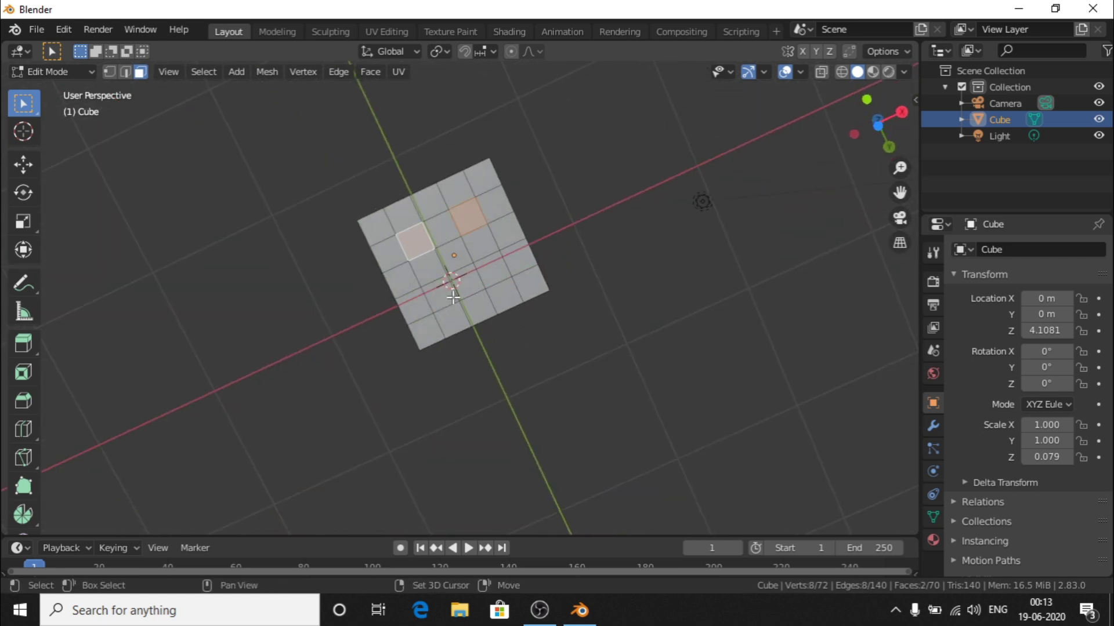
shift+click(444, 293)
shift+click(490, 270)
middle_drag(491, 270, 486, 300)
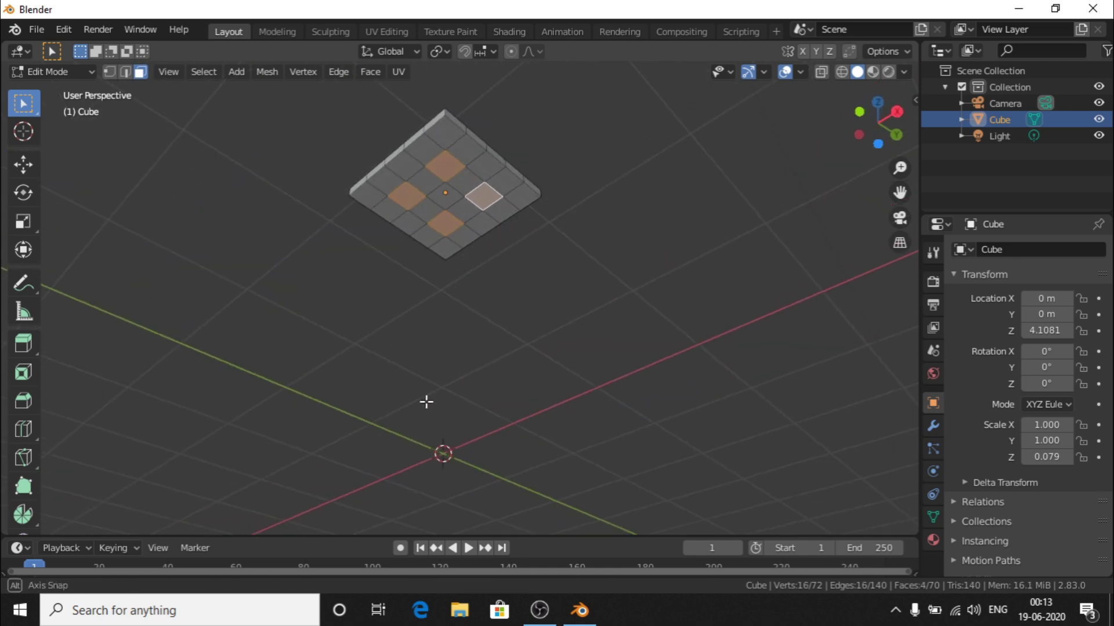
middle_drag(426, 402, 535, 339)
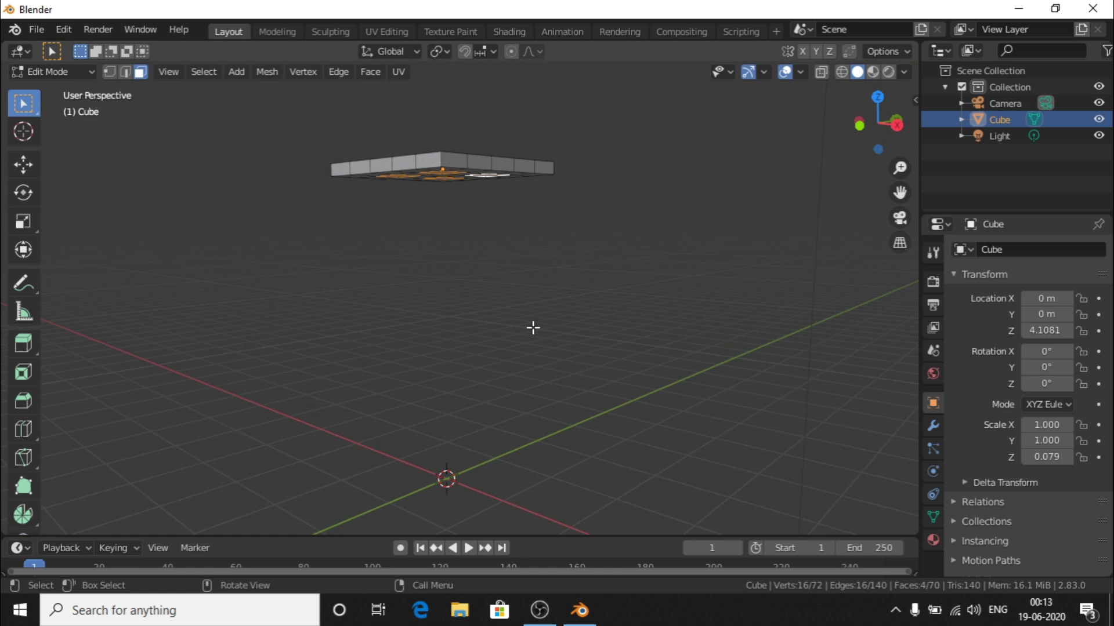
Undo a zero-length extrude, then extrude the four underside squares about 3.3 m down
key(e)
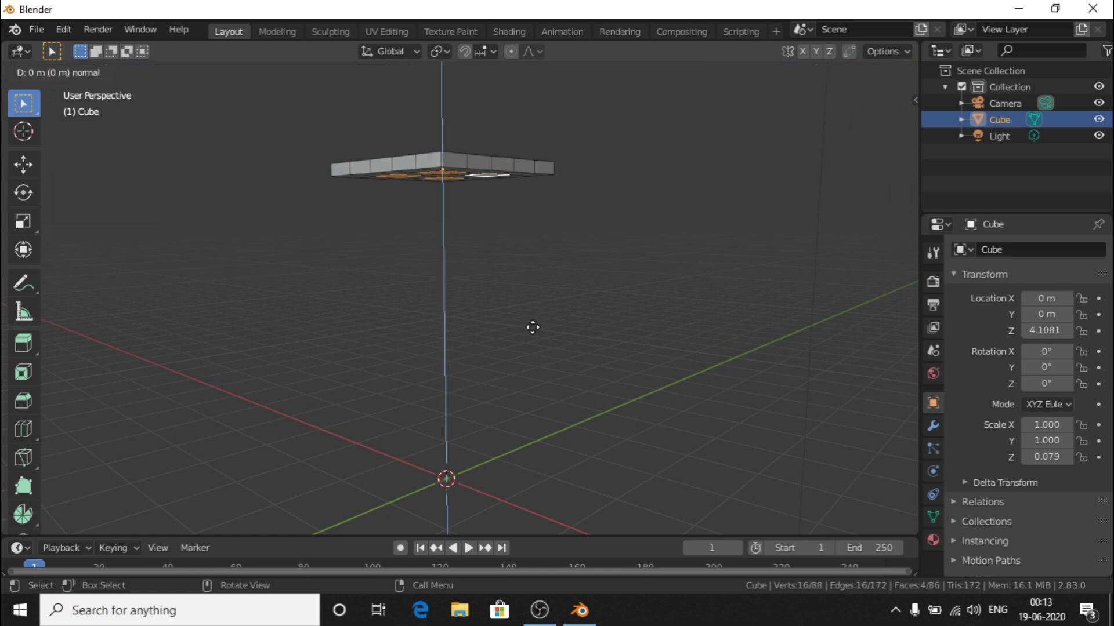
click(532, 327)
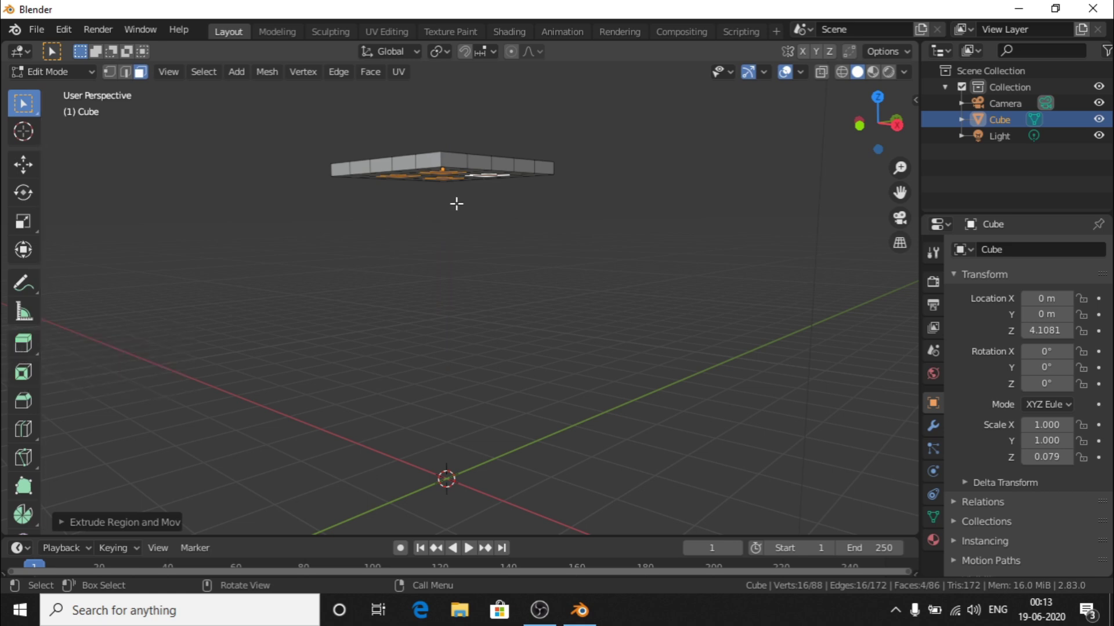
key(ctrl+z)
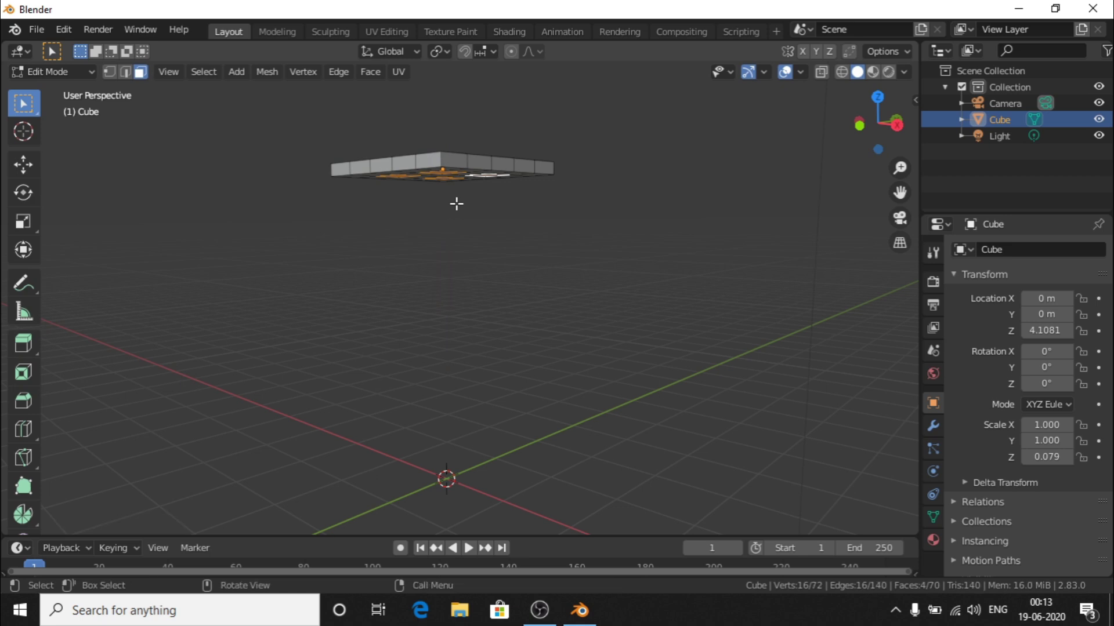
key(e)
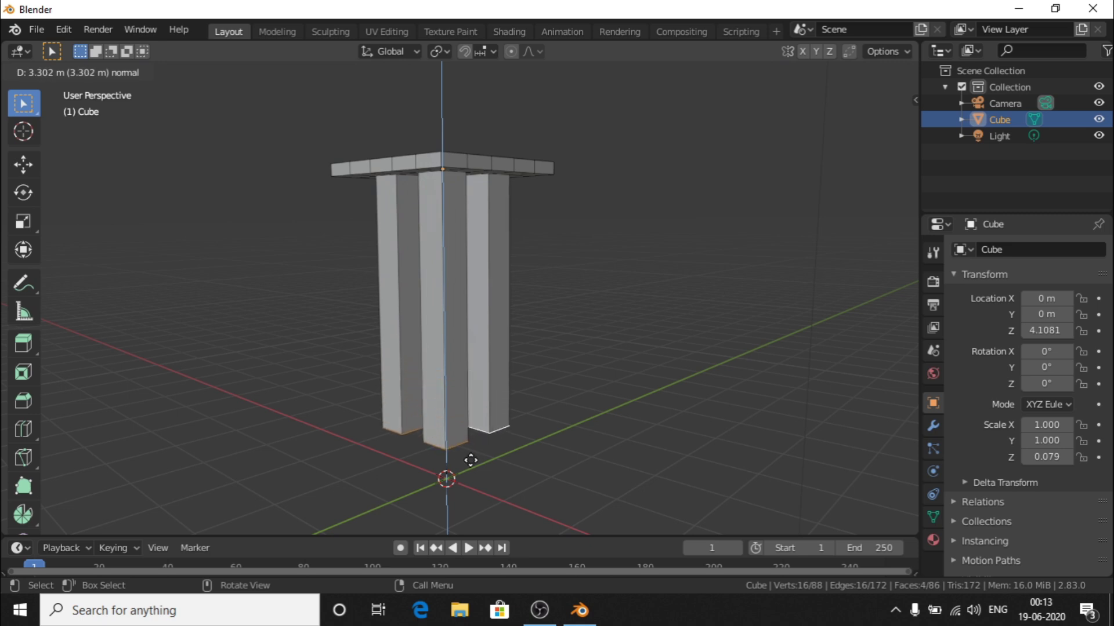
click(473, 400)
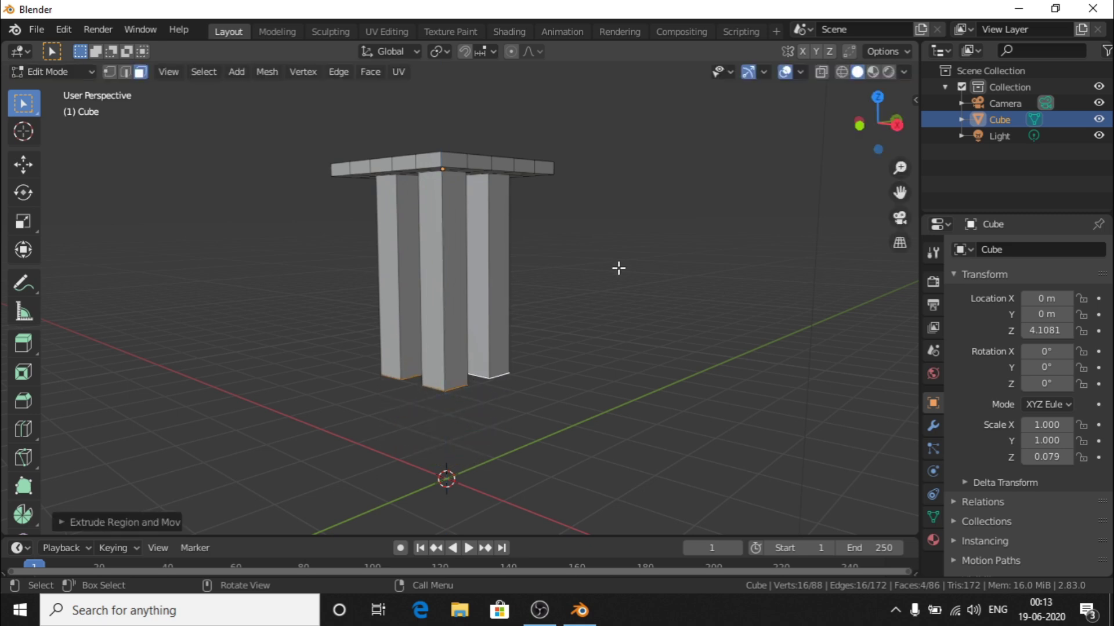
middle_drag(616, 266, 449, 195)
scroll(539, 174, up, 4)
middle_drag(525, 188, 493, 243)
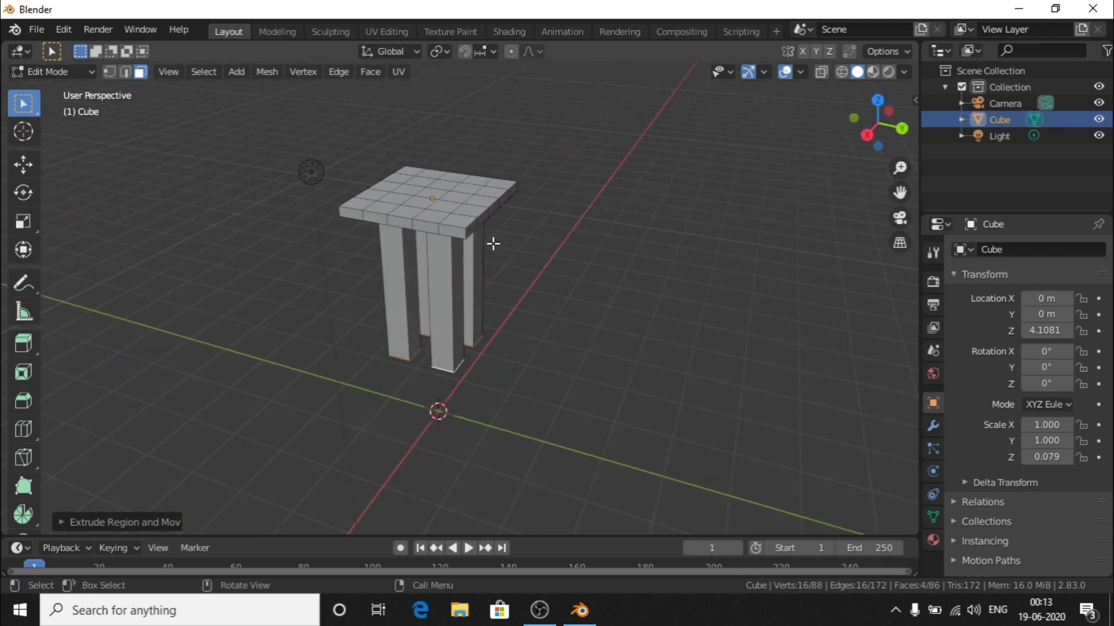